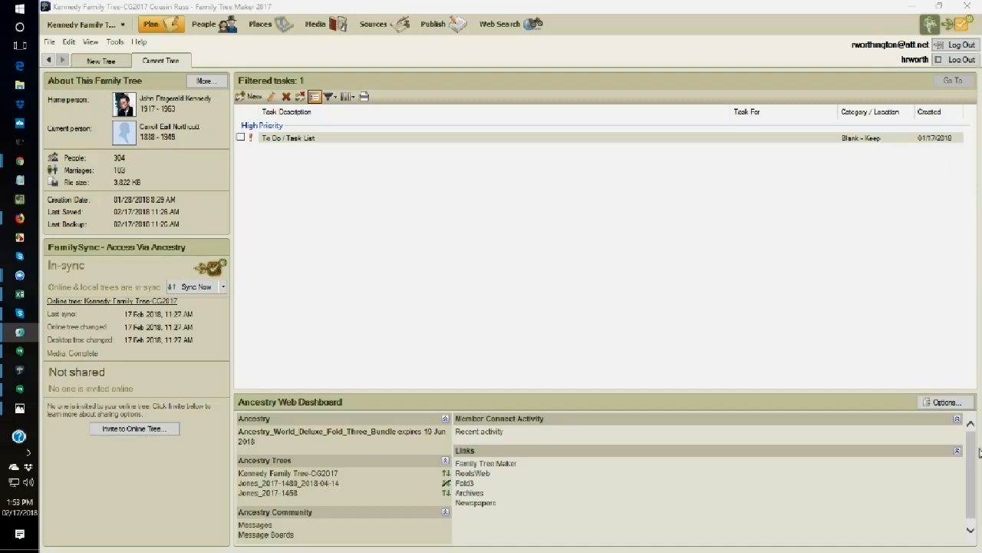
Step: Filter the task list by category to show only Files Notes, excluding Blank - Keep
click(337, 99)
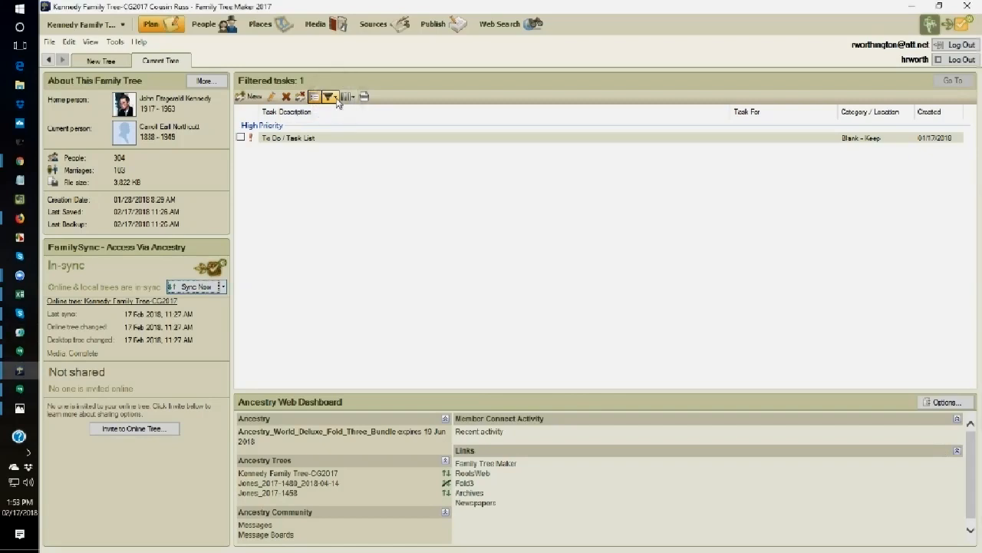
click(336, 98)
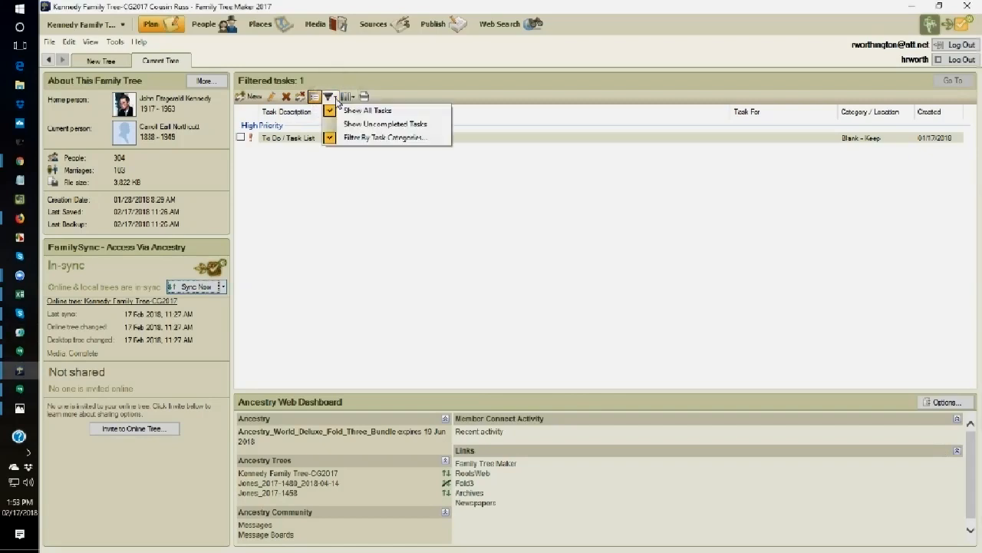
click(354, 138)
click(434, 265)
click(435, 214)
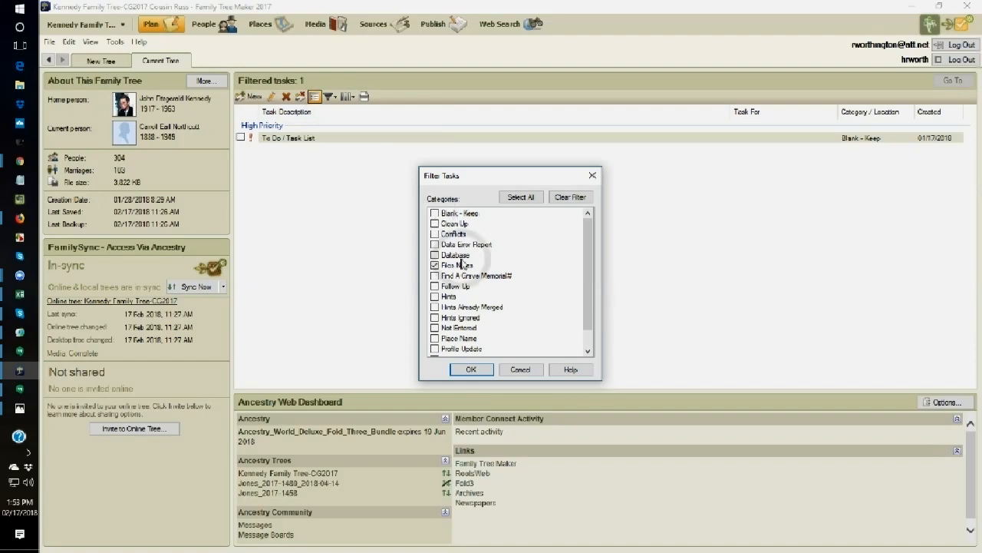
click(473, 369)
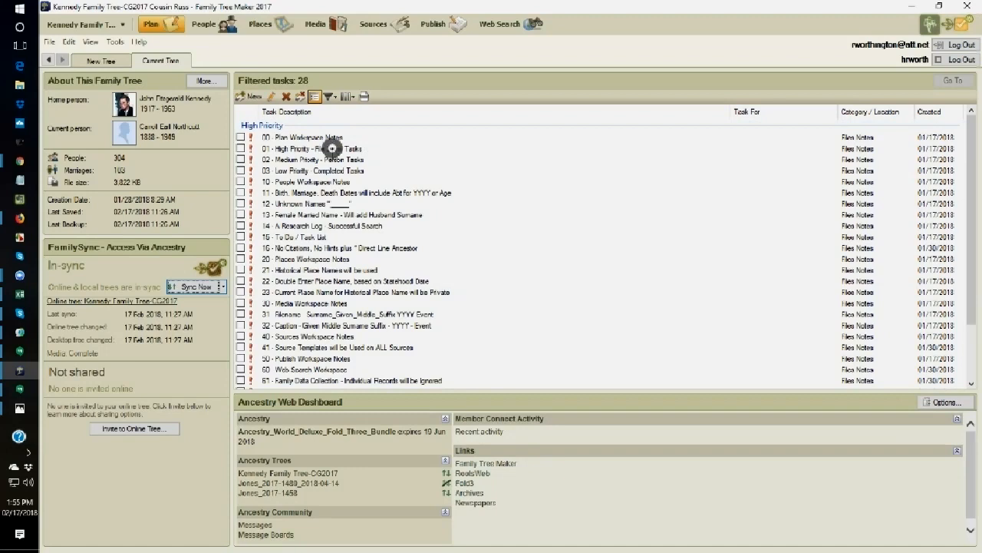
Step: Review the Files Notes tasks on High, Medium and Low Priority use, Unknown Names and Female Married Name
click(334, 150)
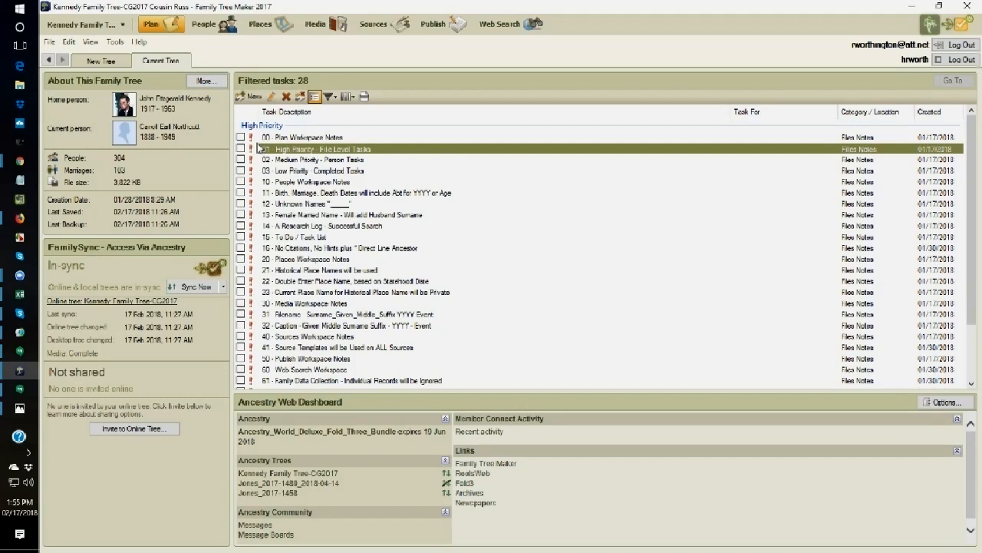
click(281, 161)
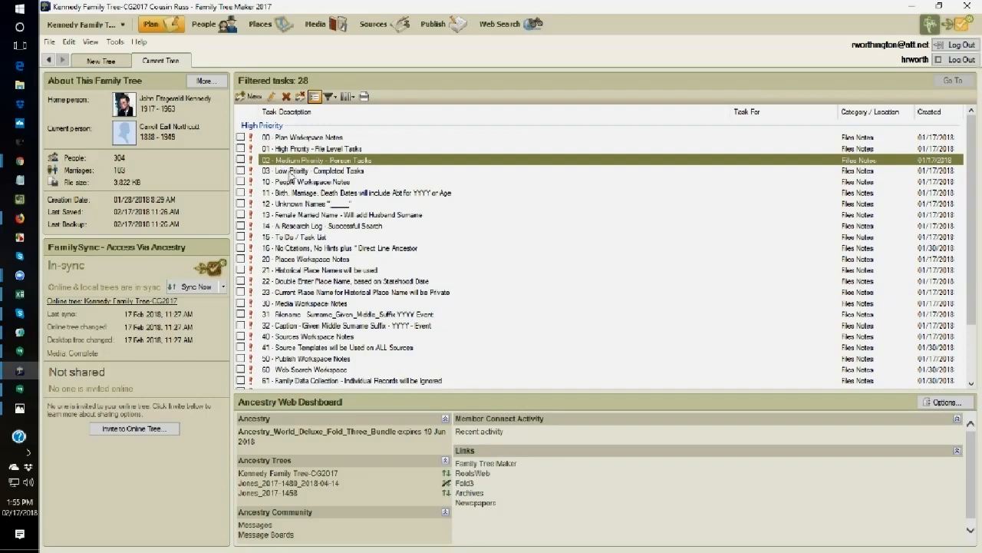
click(293, 172)
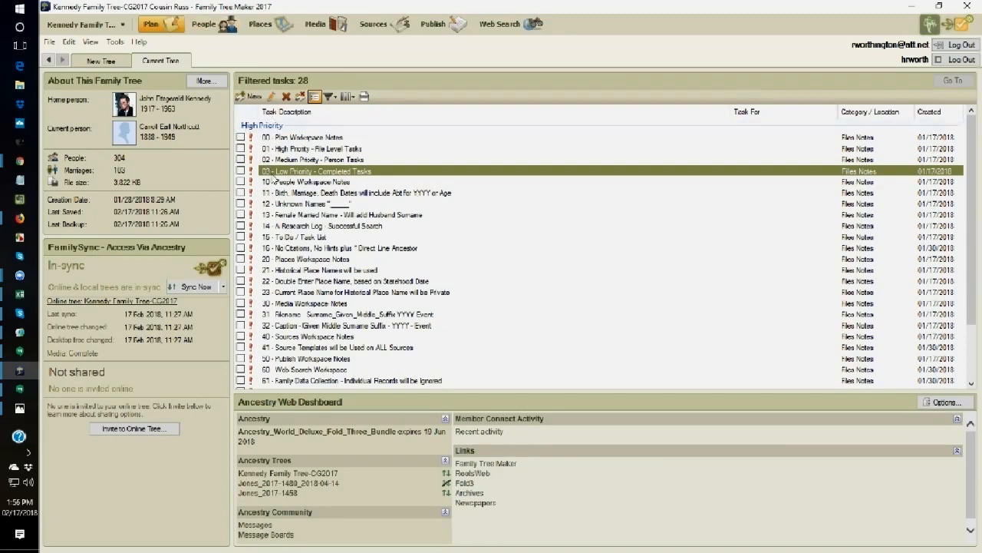
click(310, 205)
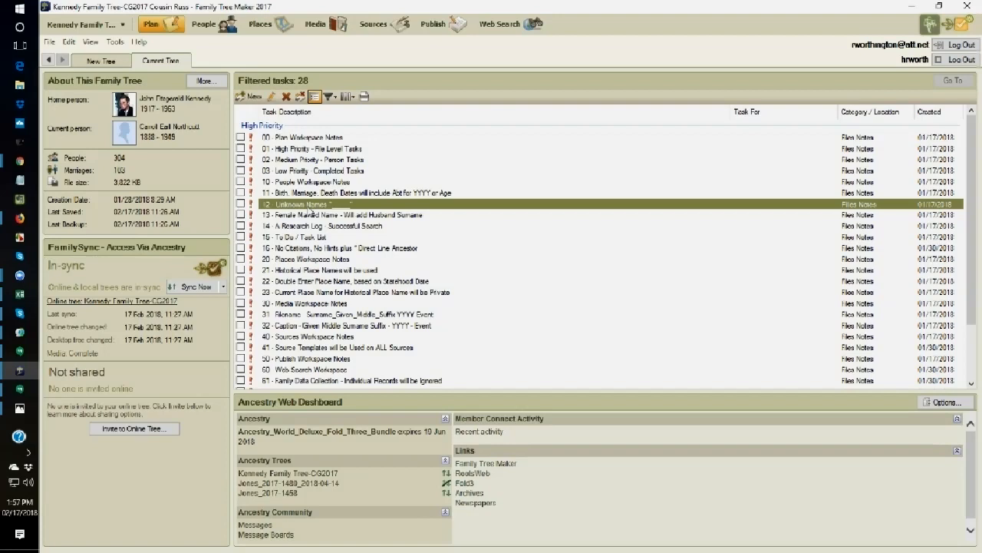
click(314, 216)
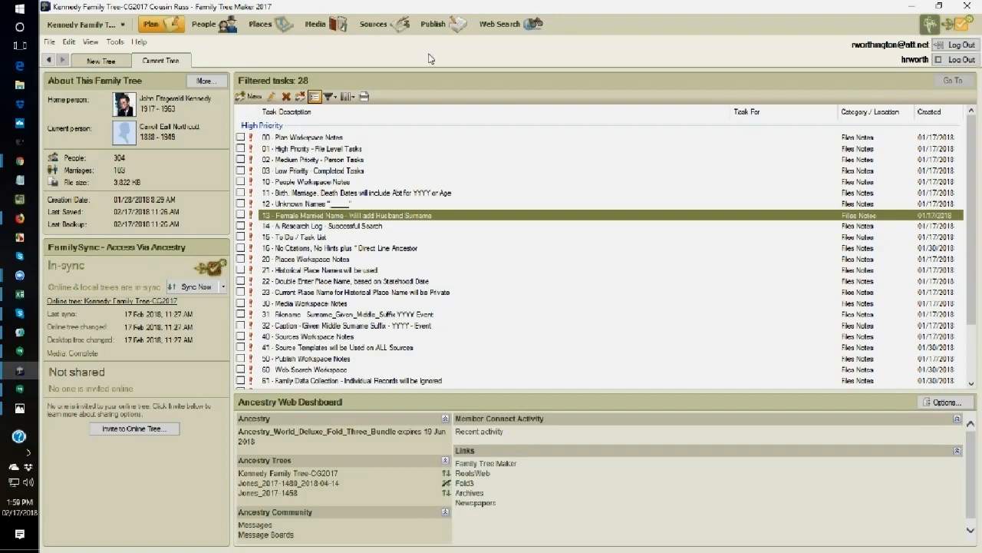
Step: Change the task category filter from Files Notes to Database only
click(337, 99)
click(339, 99)
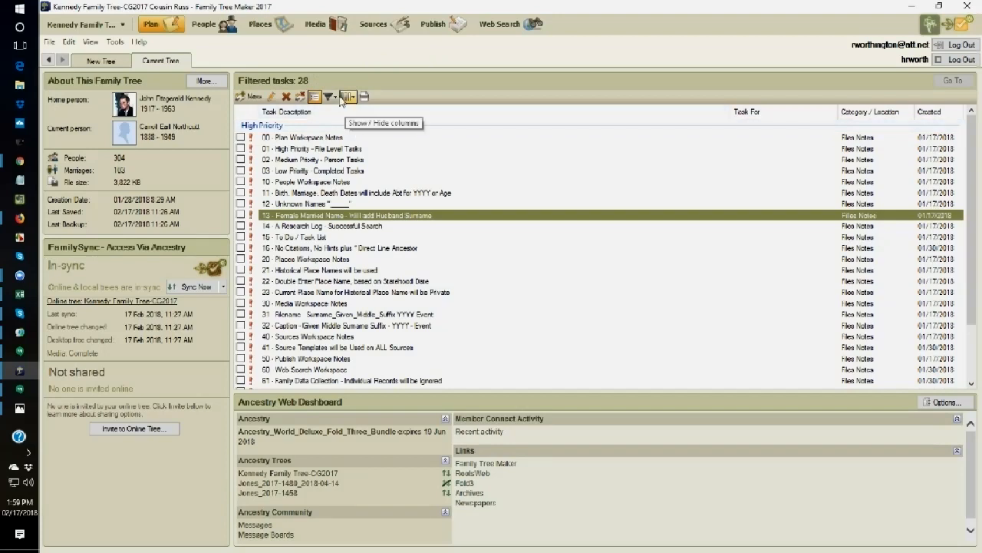
click(329, 97)
click(356, 138)
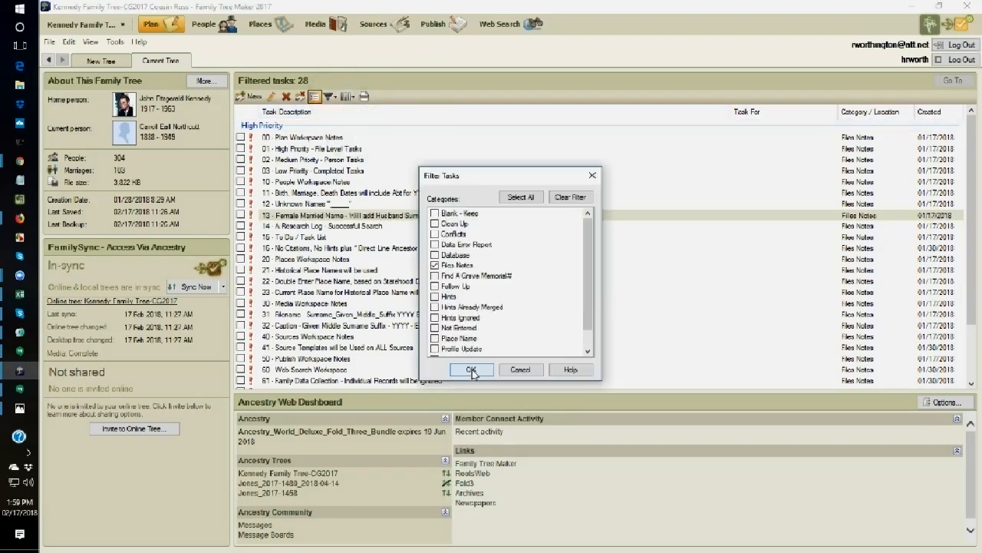
click(434, 255)
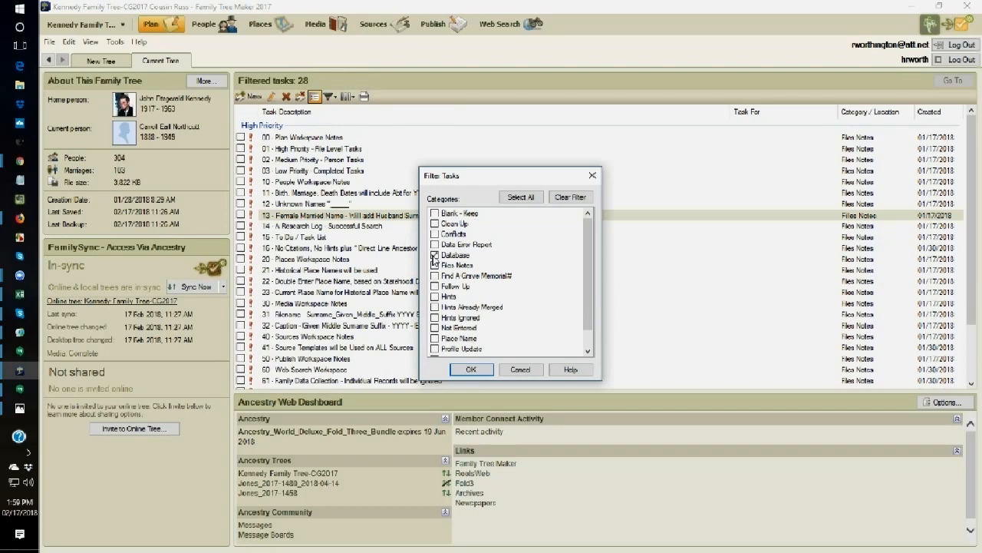
click(474, 369)
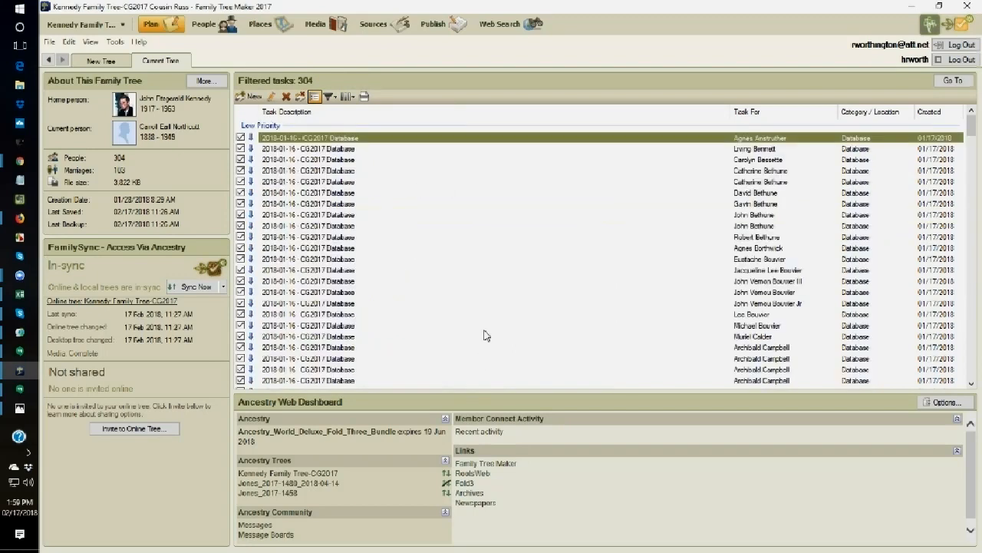
Step: Look through the Database tasks, checking their descriptions, assigned people and creation dates
scroll(392, 158, down, 5)
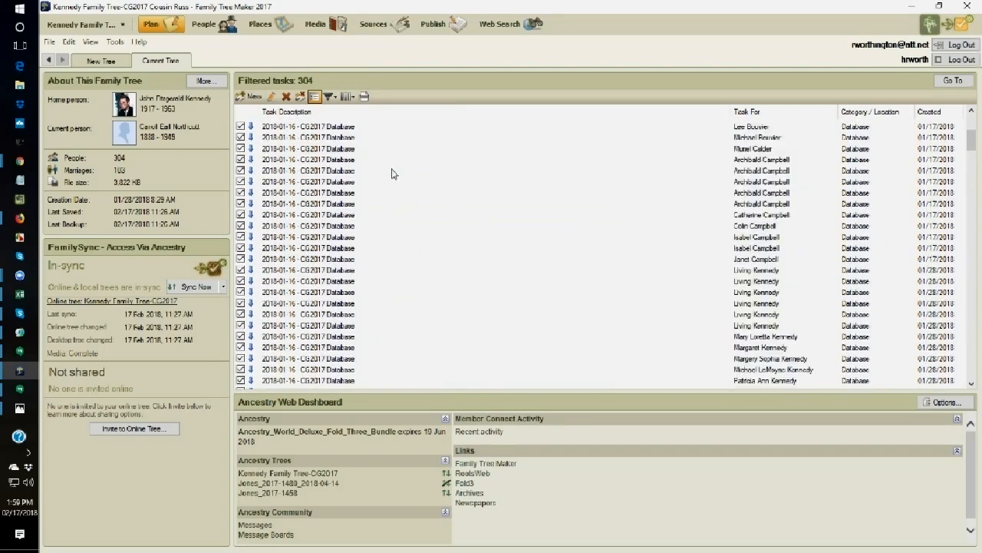
scroll(391, 185, up, 6)
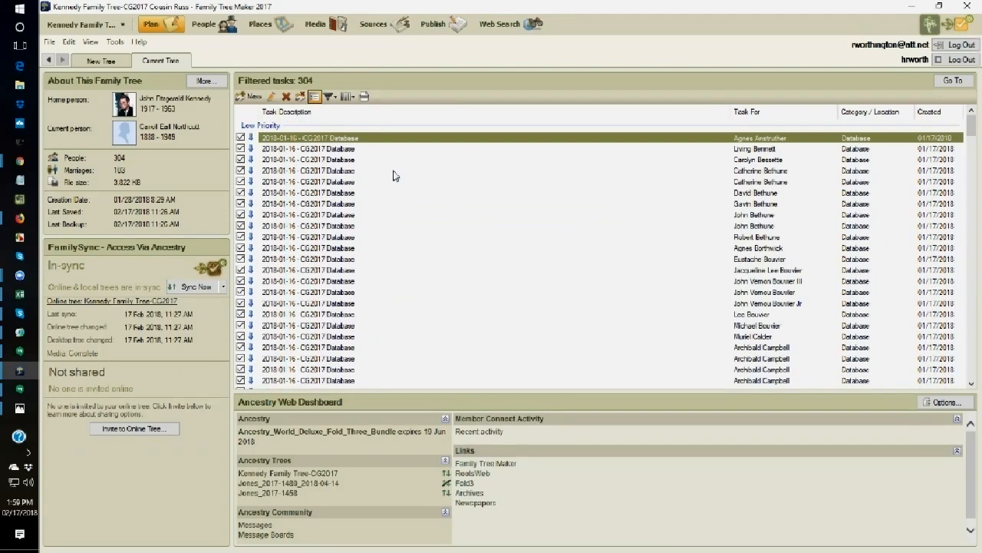
scroll(393, 176, down, 4)
scroll(393, 176, down, 3)
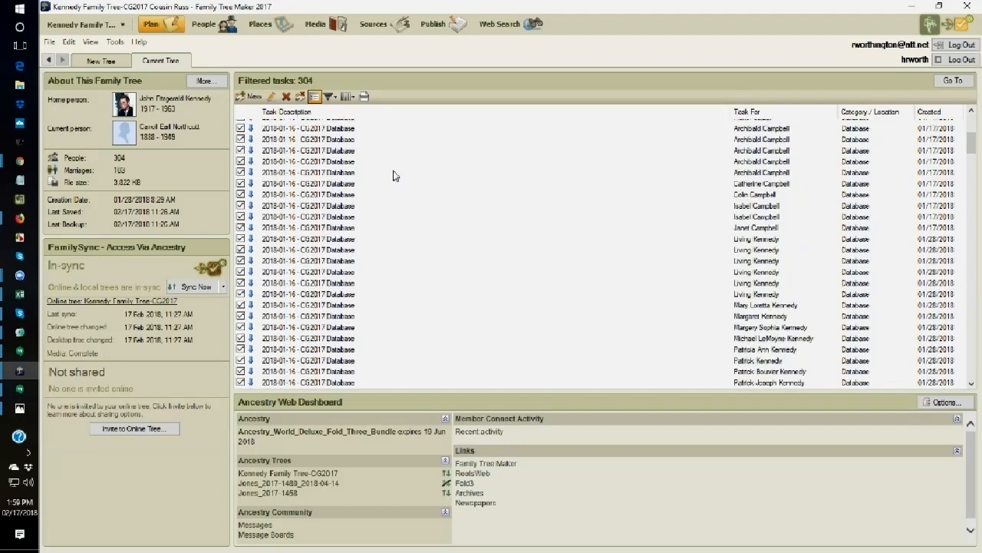
scroll(393, 176, down, 3)
scroll(393, 175, up, 2)
scroll(393, 176, up, 3)
scroll(393, 175, up, 6)
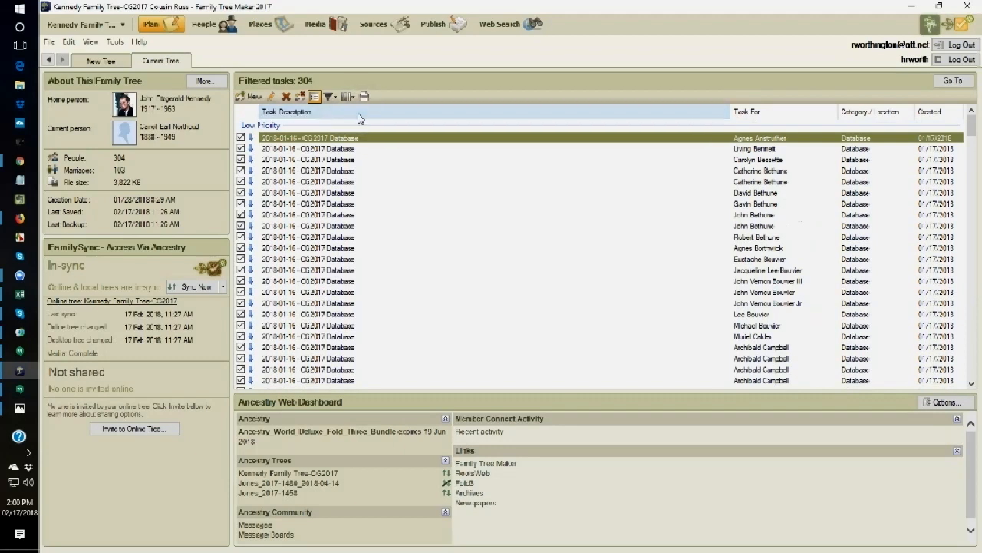
Step: Sort the Database tasks by task description and review the Added from Records entries
click(332, 114)
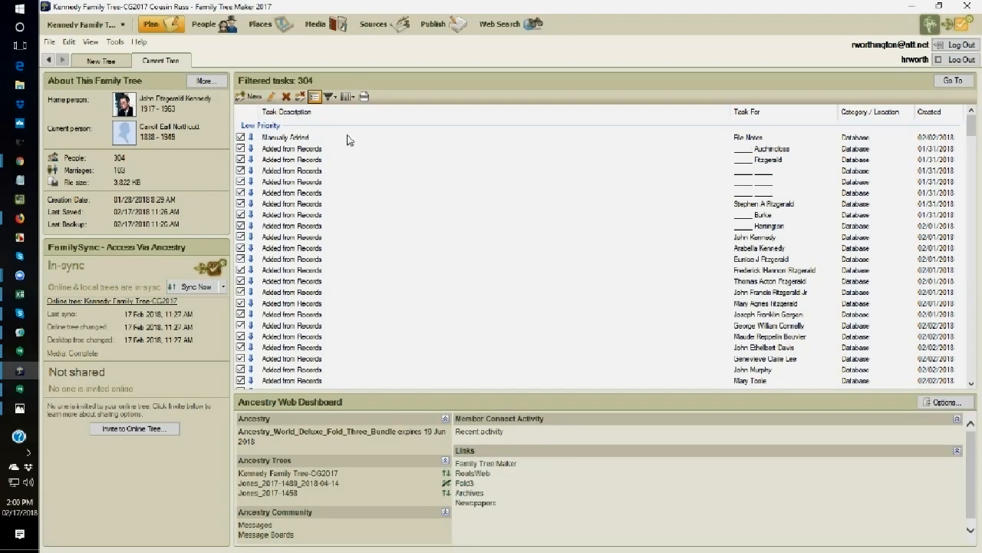
scroll(345, 146, down, 6)
scroll(344, 152, down, 7)
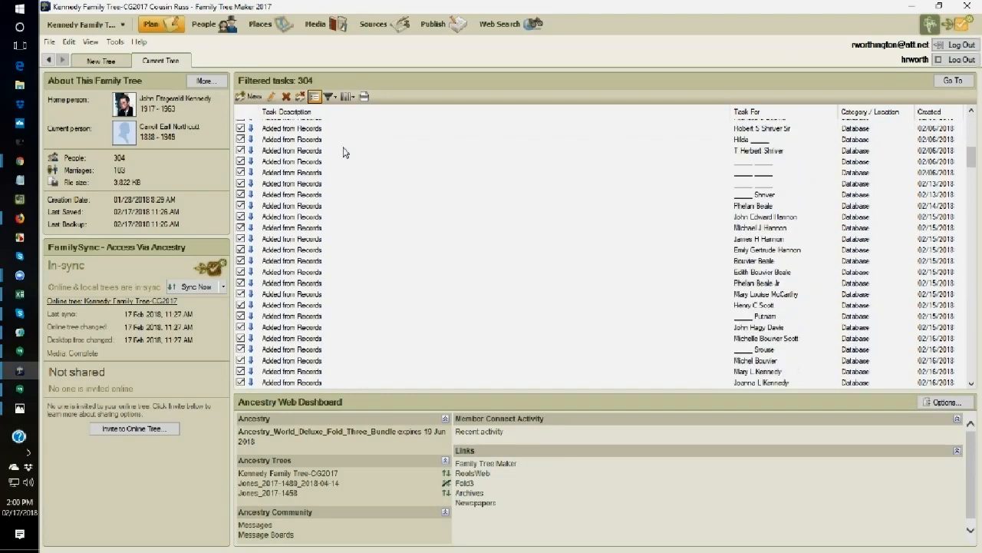
scroll(344, 152, up, 5)
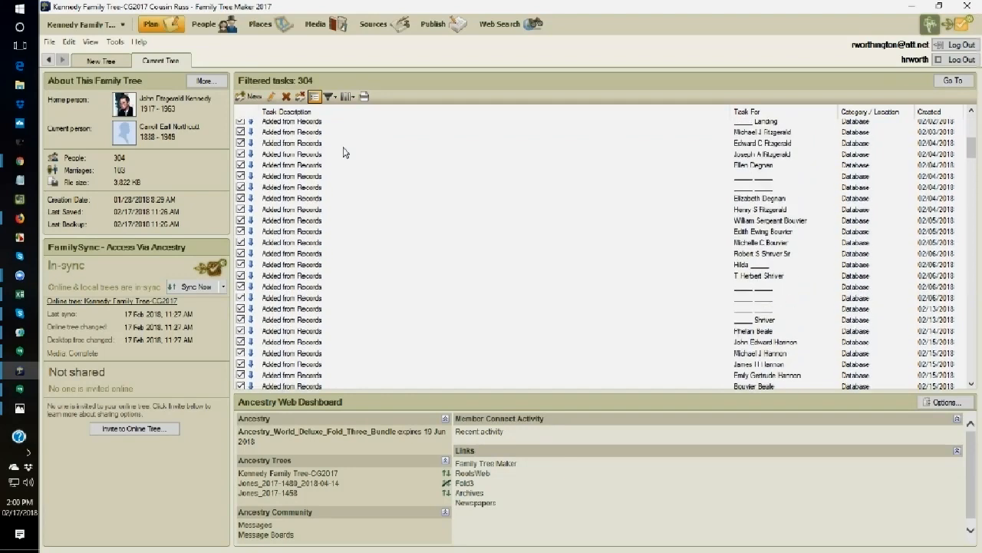
scroll(344, 152, up, 2)
scroll(344, 152, up, 1)
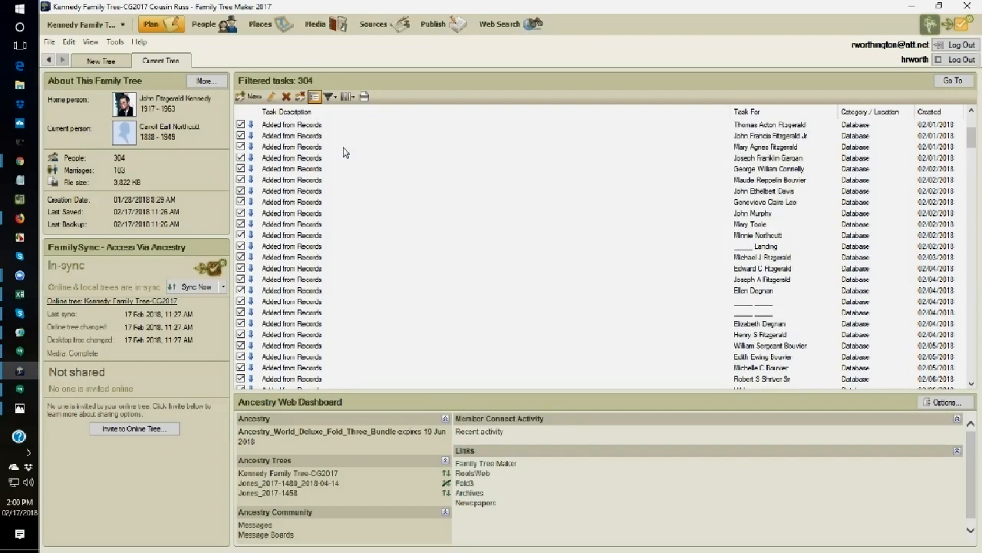
scroll(344, 152, up, 5)
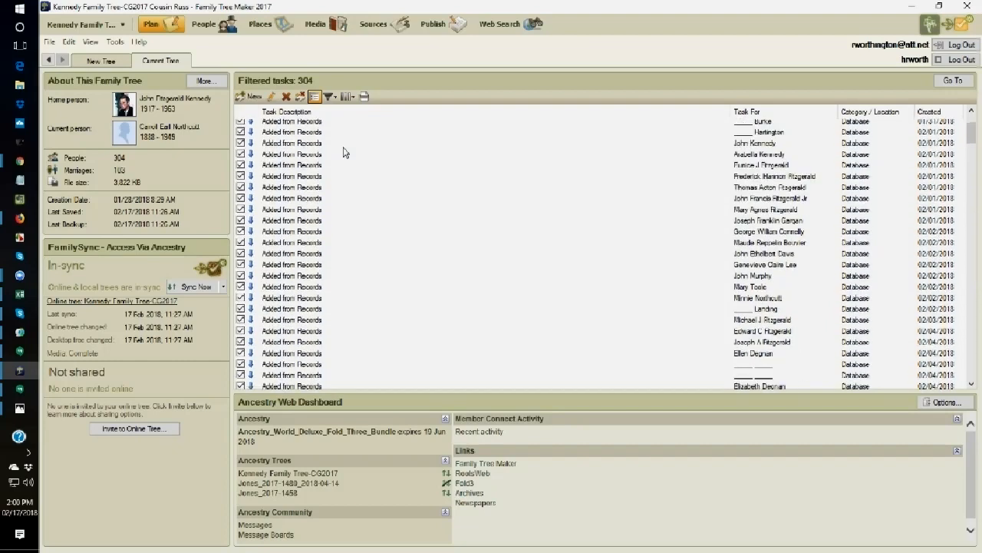
scroll(344, 152, down, 10)
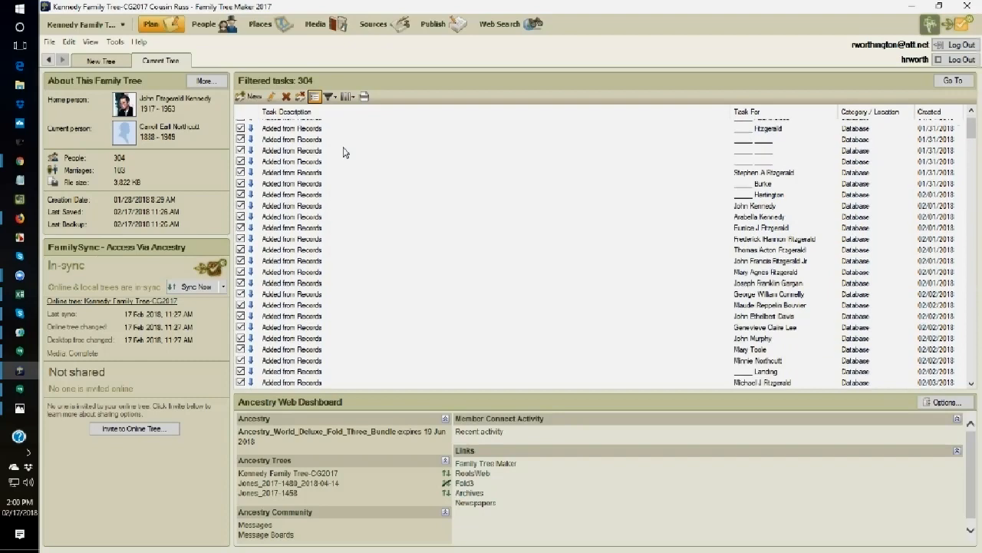
scroll(344, 152, down, 13)
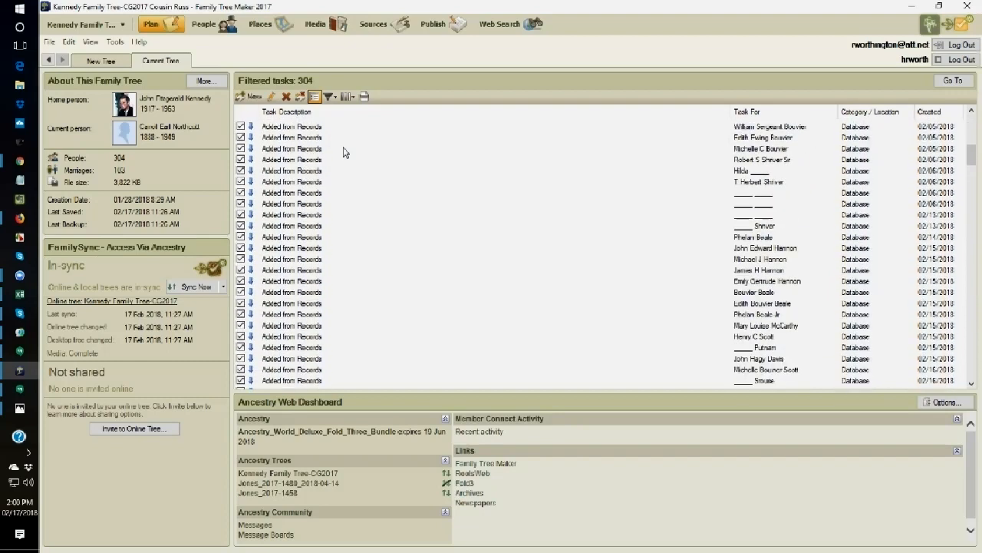
scroll(343, 152, down, 10)
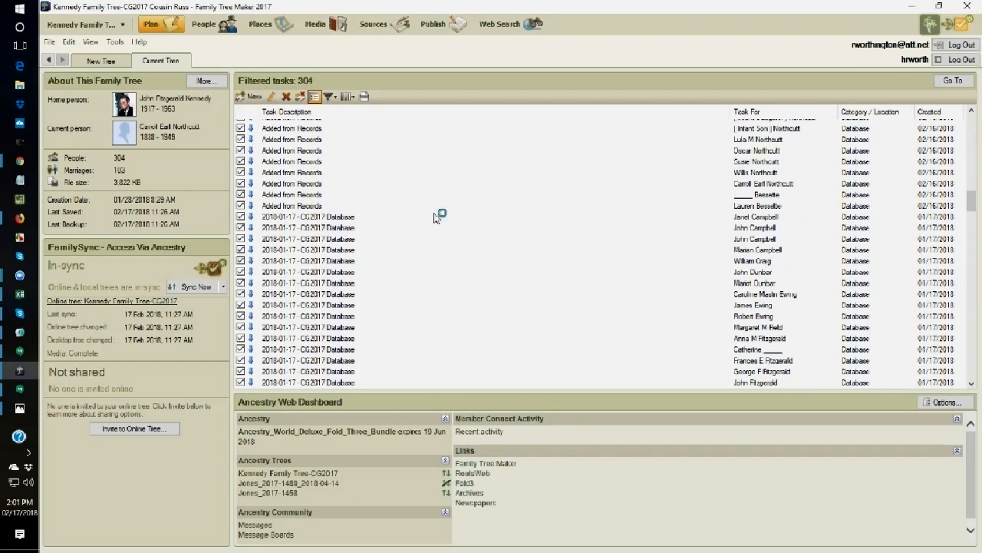
scroll(468, 216, up, 2)
scroll(468, 217, up, 4)
scroll(468, 217, up, 15)
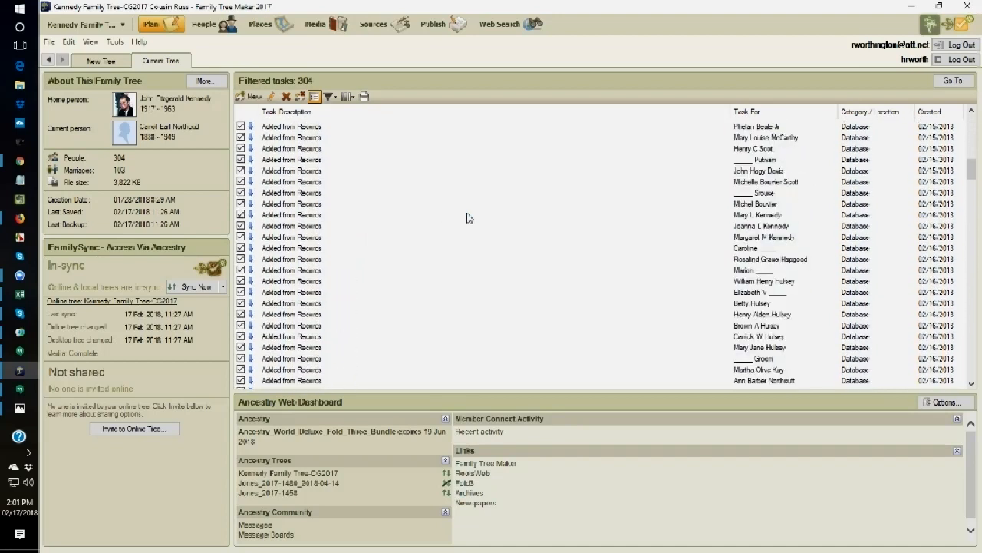
scroll(469, 218, up, 7)
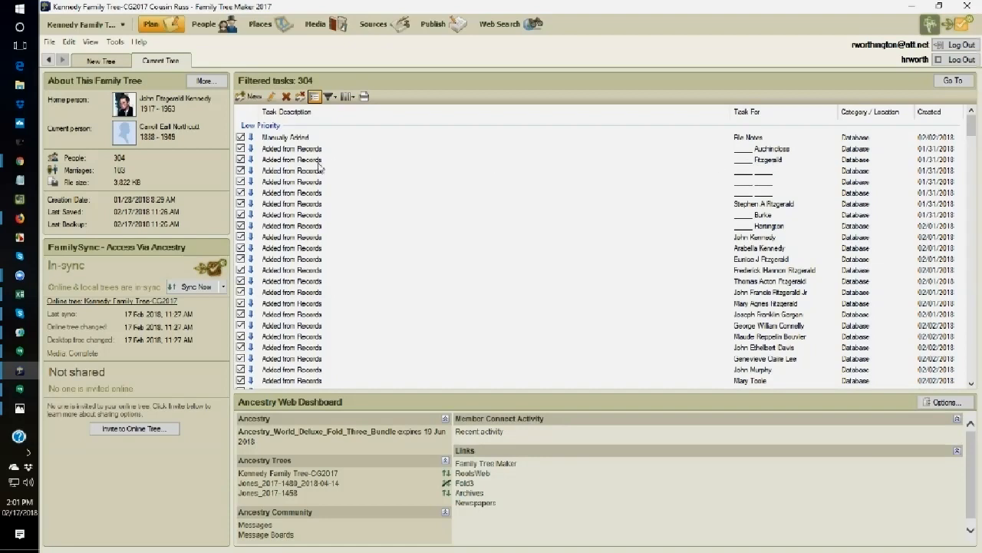
Step: Go to the person linked to the second Added from Records task and open their detailed person view
click(762, 161)
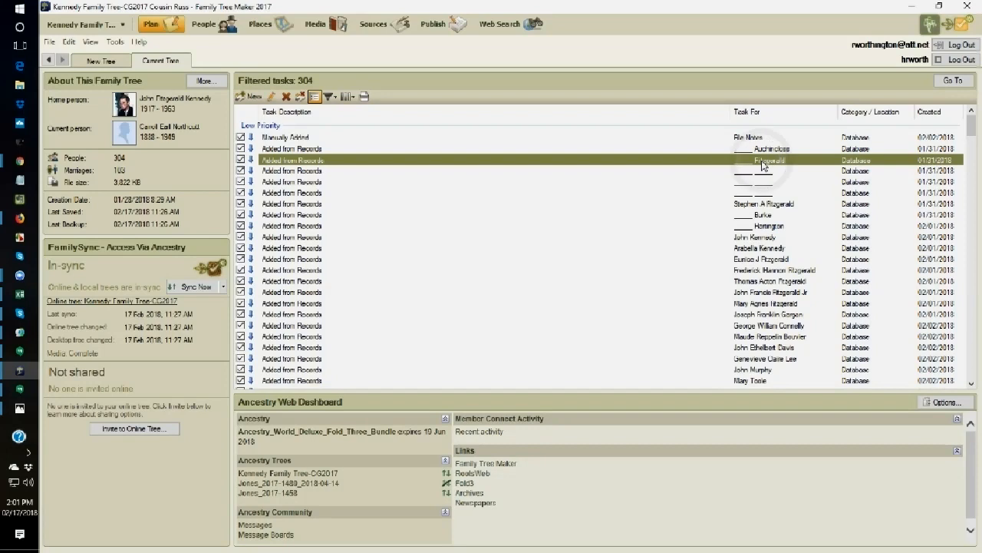
click(953, 81)
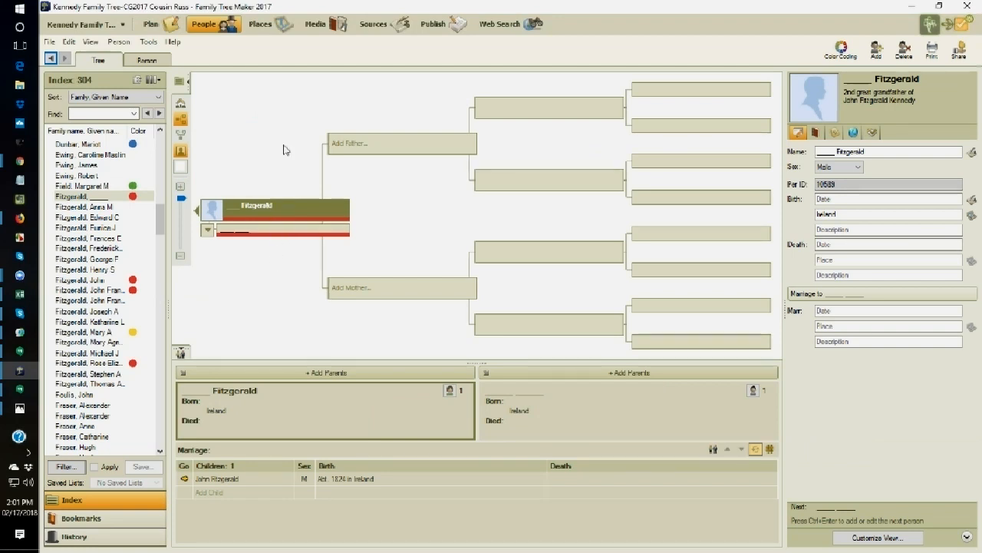
click(146, 63)
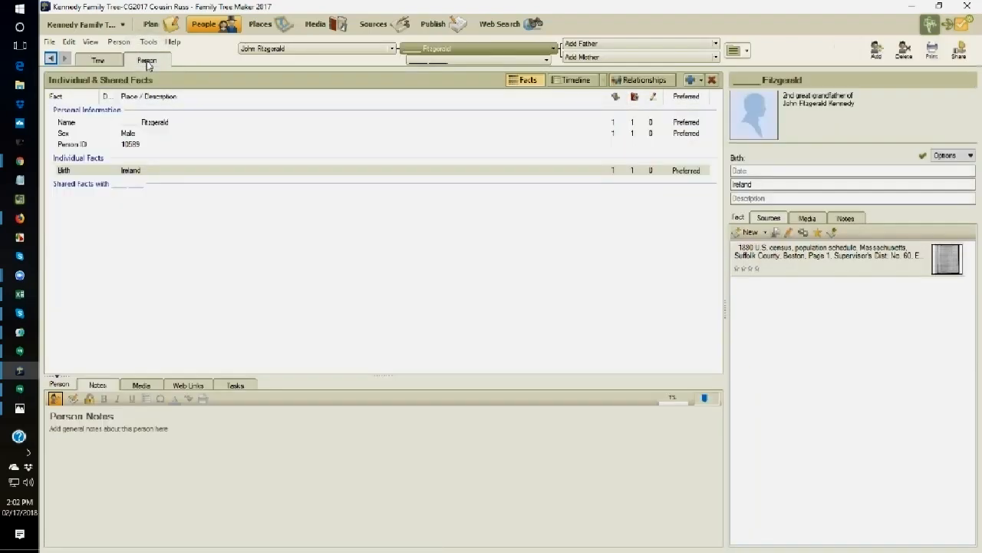
Step: View this person's tasks and person notes, ending on their research notes
click(234, 384)
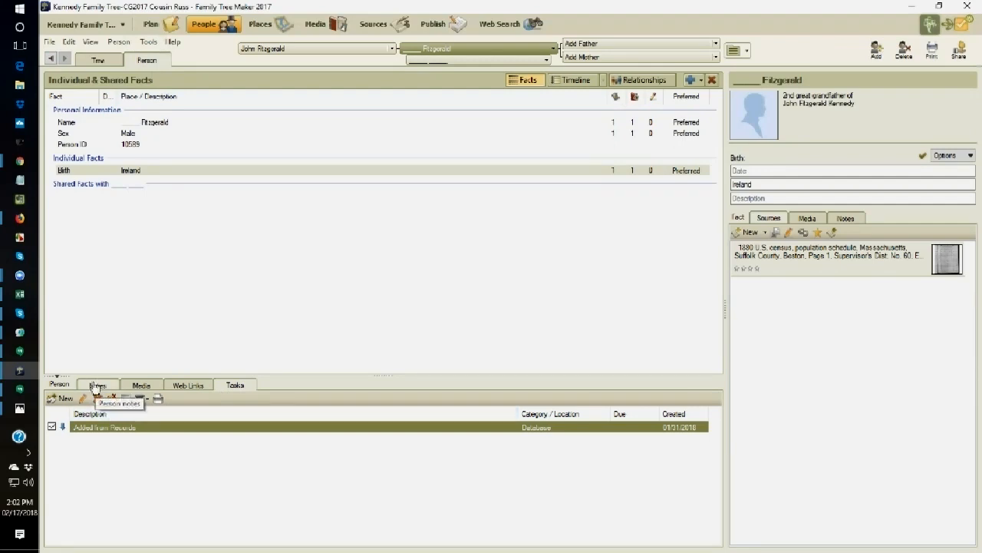
click(96, 385)
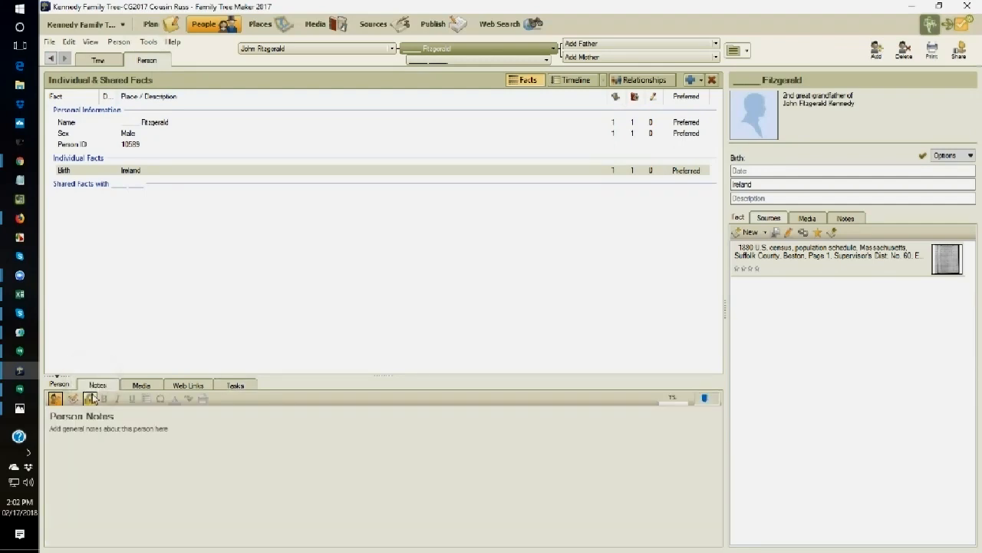
click(73, 399)
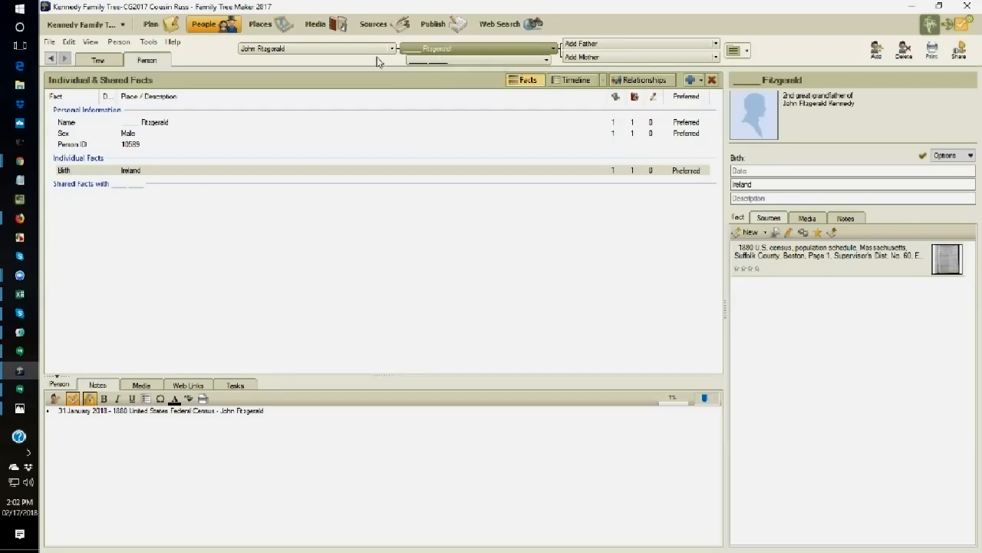
Step: Examine the source citations attached to this person's Name and Birth facts
click(622, 124)
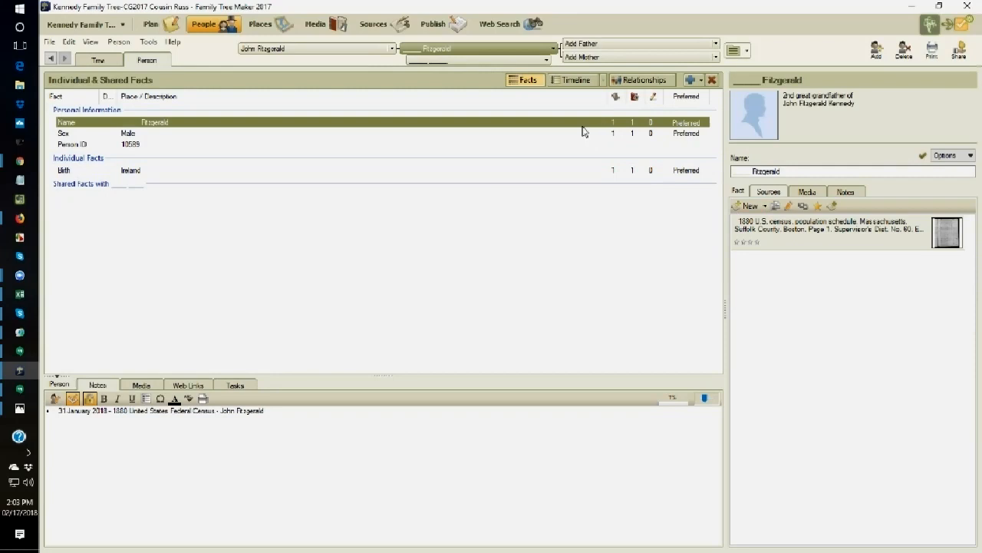
click(615, 172)
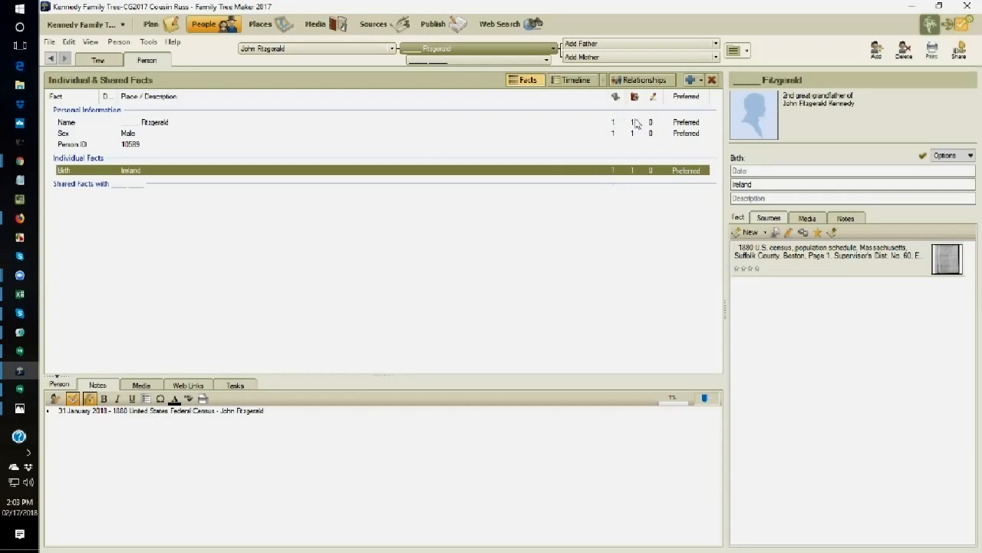
Step: View the tasks recorded for the Fitzgerald man's unnamed spouse and return to his detailed record
click(482, 63)
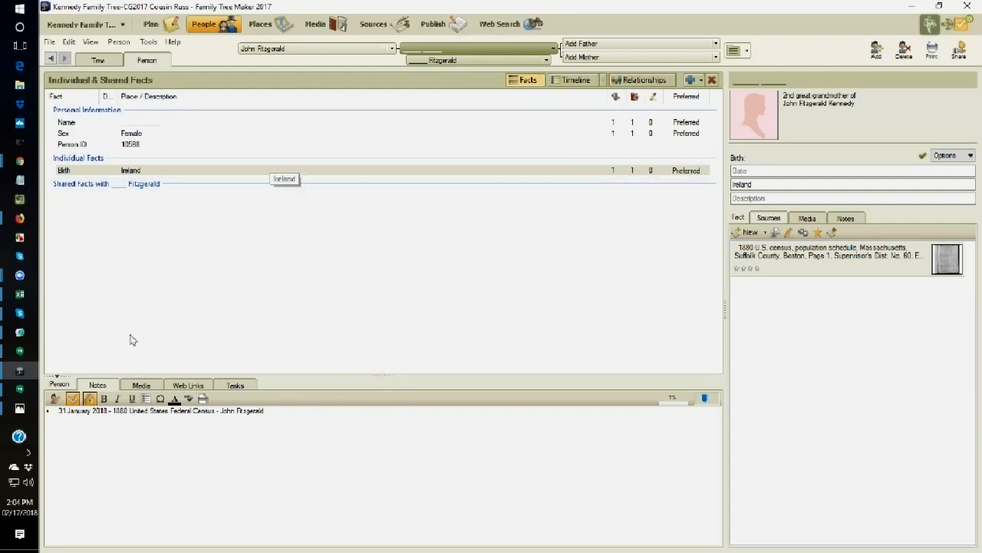
click(237, 385)
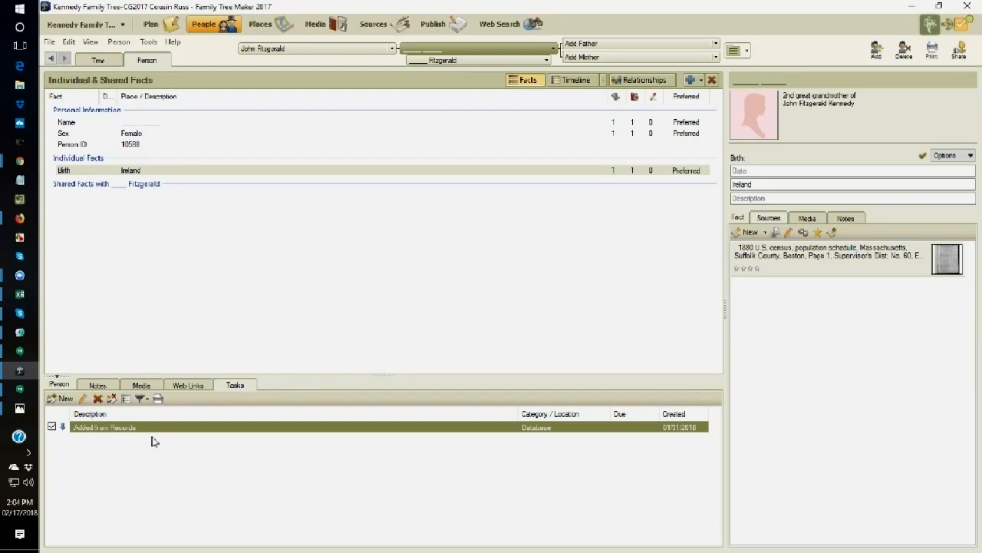
click(422, 61)
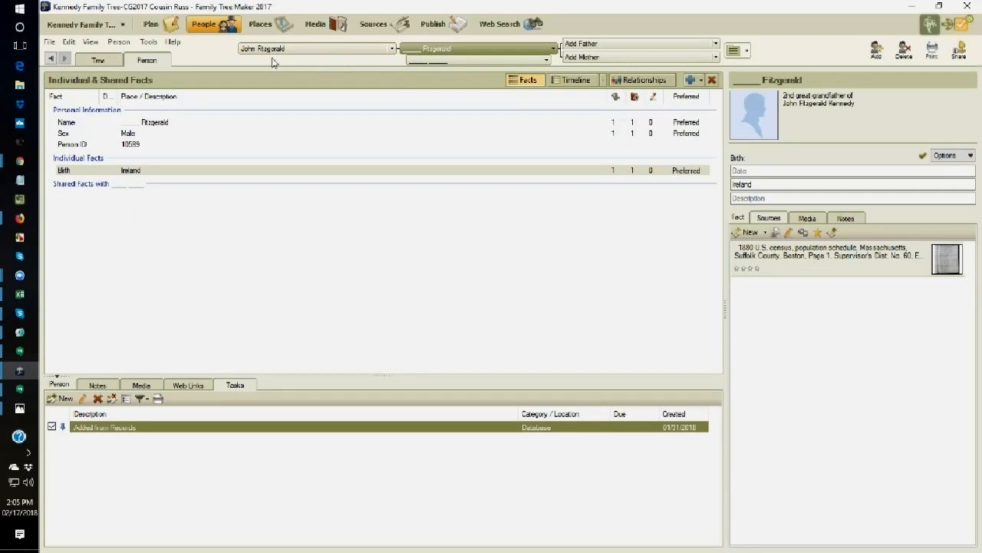
Step: Revisit the Database task list in the Plan workspace and switch to the family tree view in the People workspace
click(151, 27)
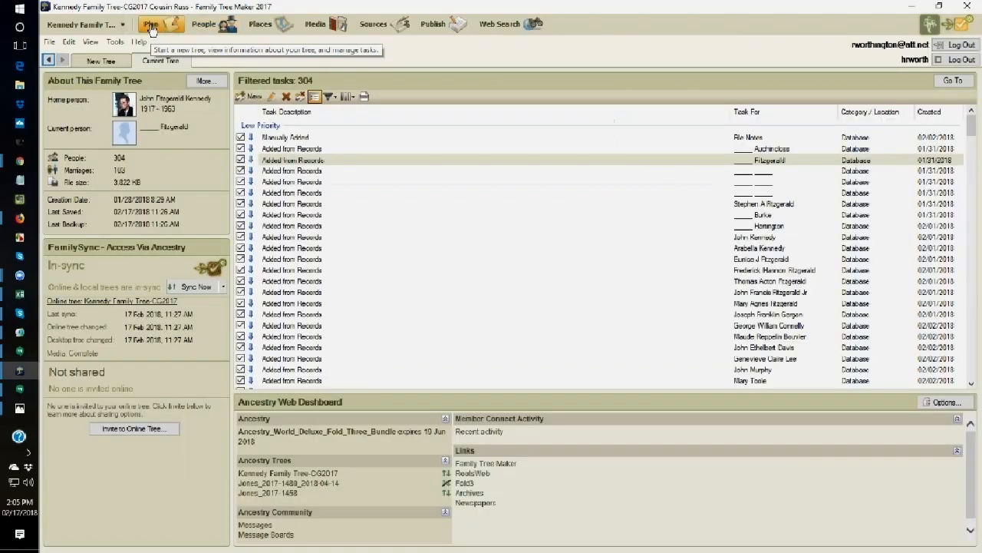
click(201, 26)
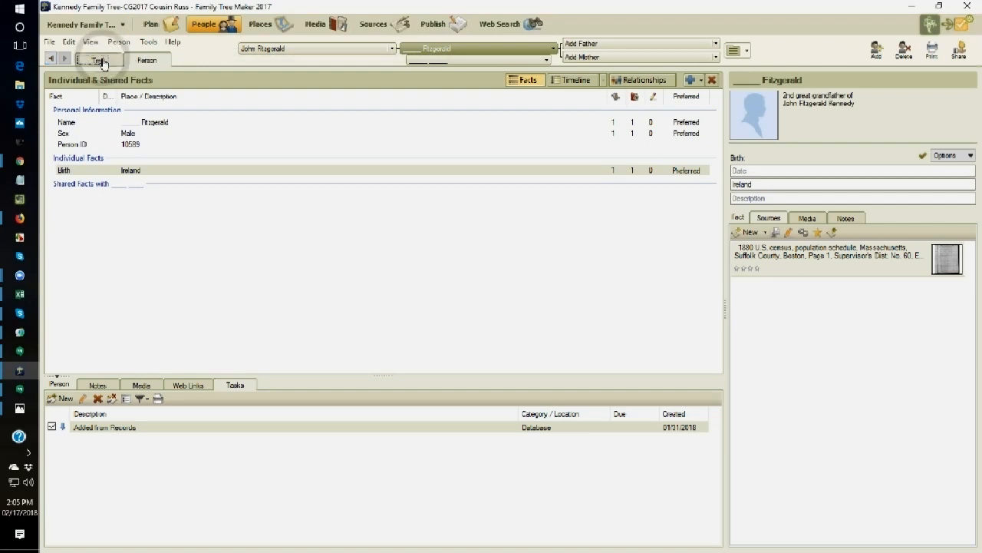
click(99, 59)
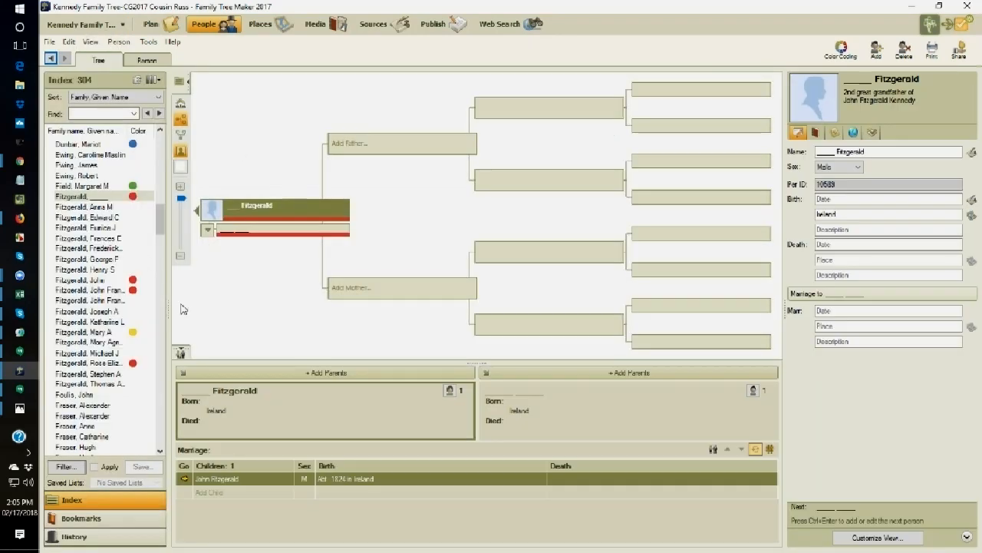
Step: Select the first Living Kennedy entry in the people index and view the task in that person's detailed view
click(161, 322)
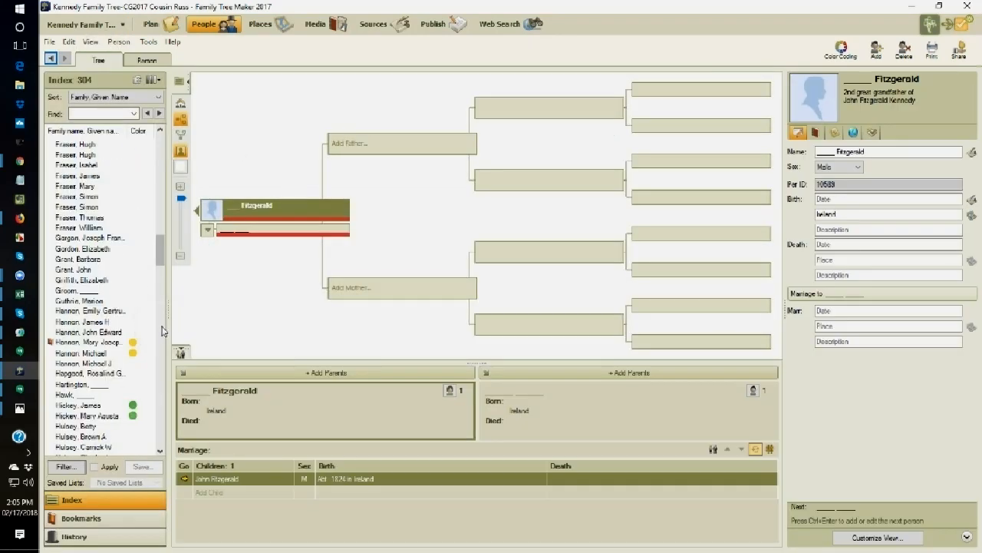
click(162, 374)
click(162, 376)
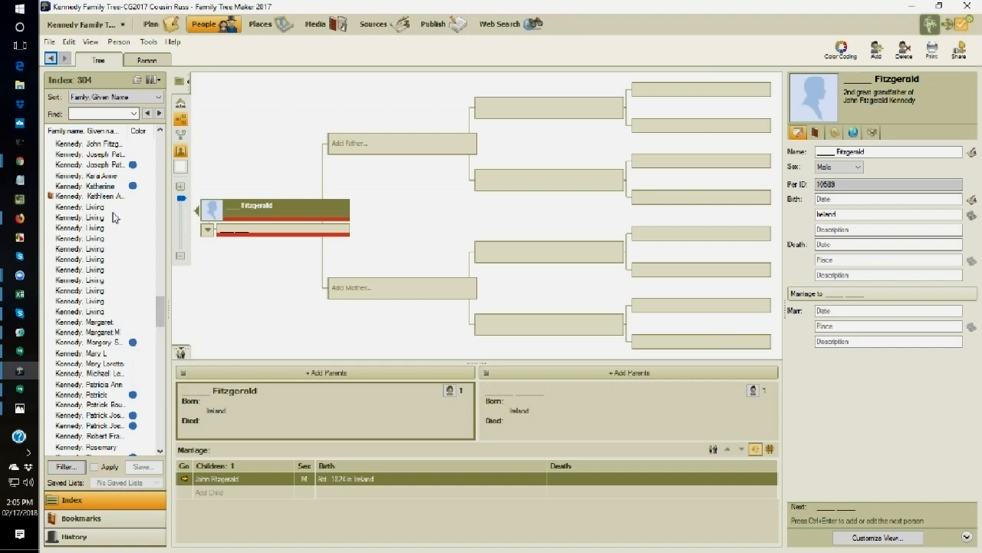
click(112, 211)
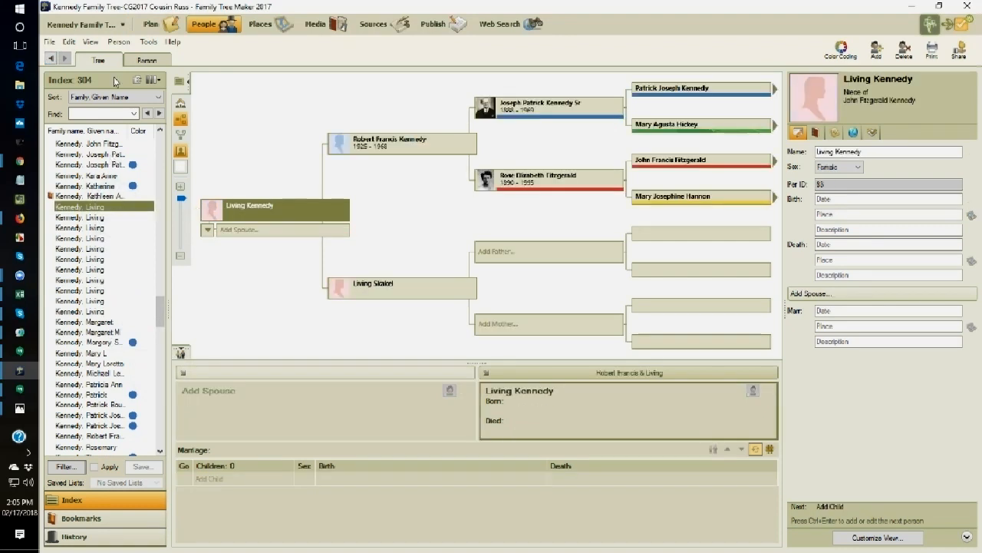
click(143, 60)
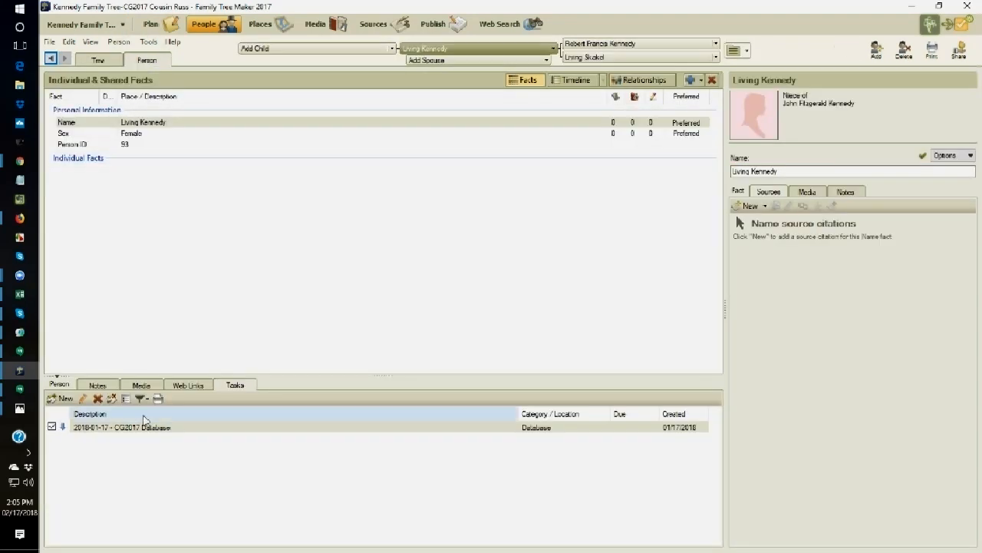
Step: Browse the people index around the Kennedy entries in the tree view and return to the Plan workspace's task list
click(98, 61)
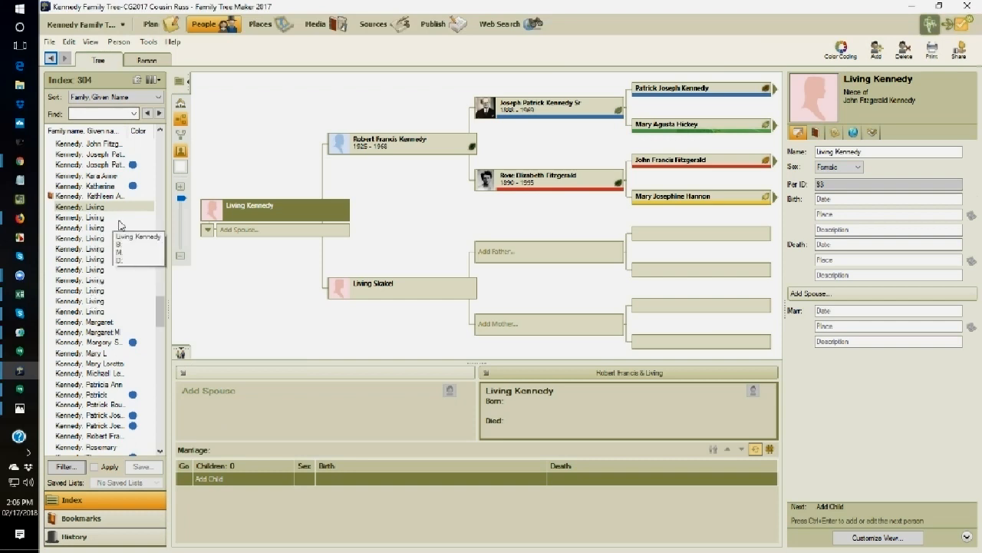
scroll(160, 218, up, 10)
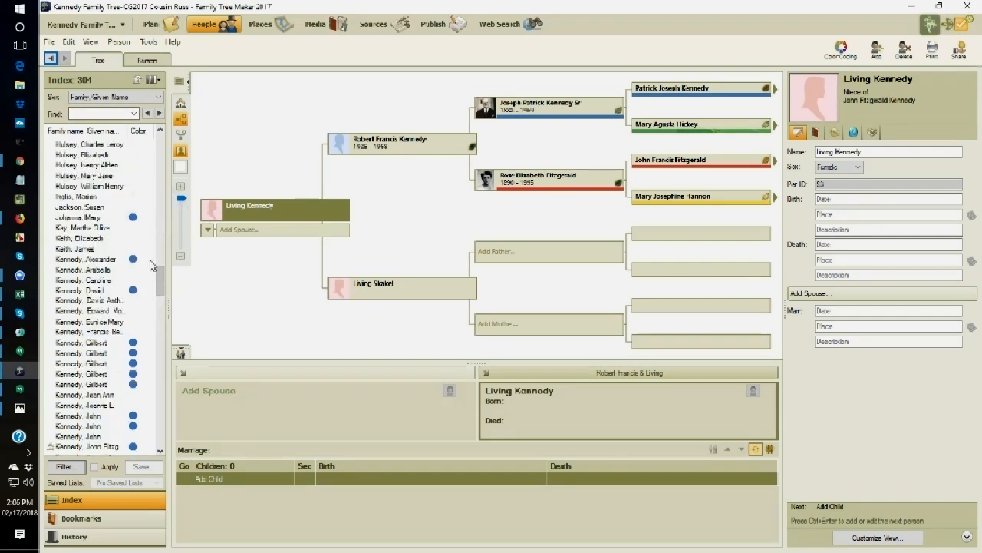
scroll(163, 186, up, 10)
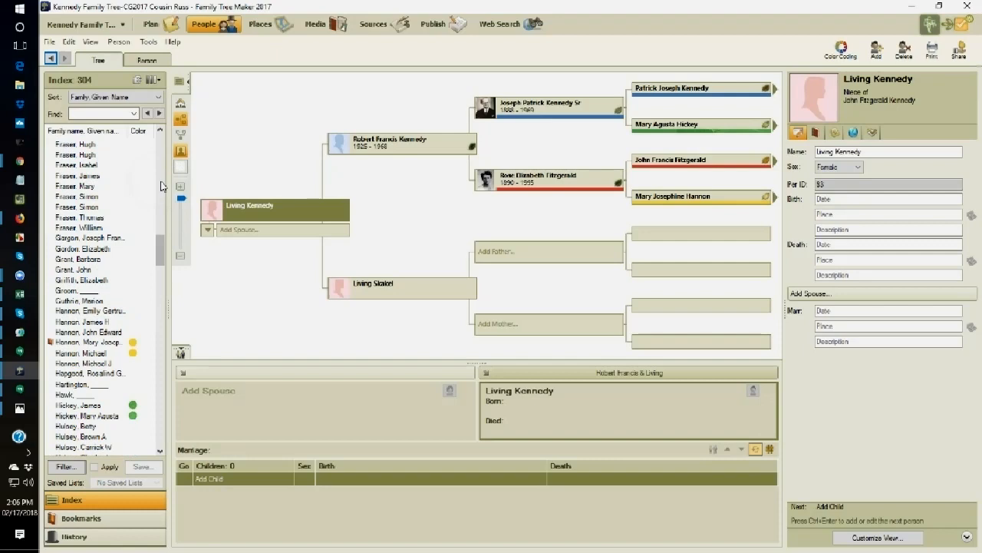
scroll(162, 435, down, 10)
click(161, 436)
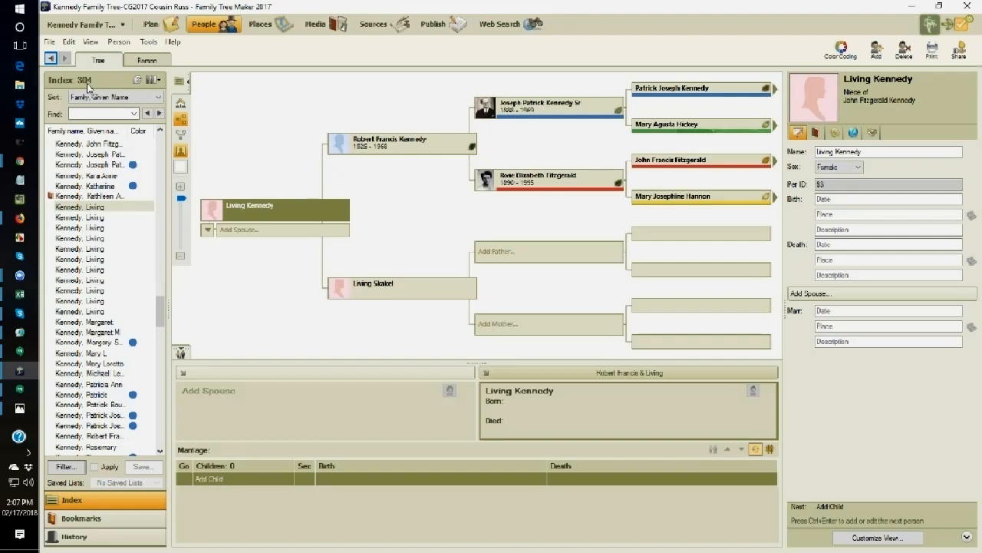
click(152, 24)
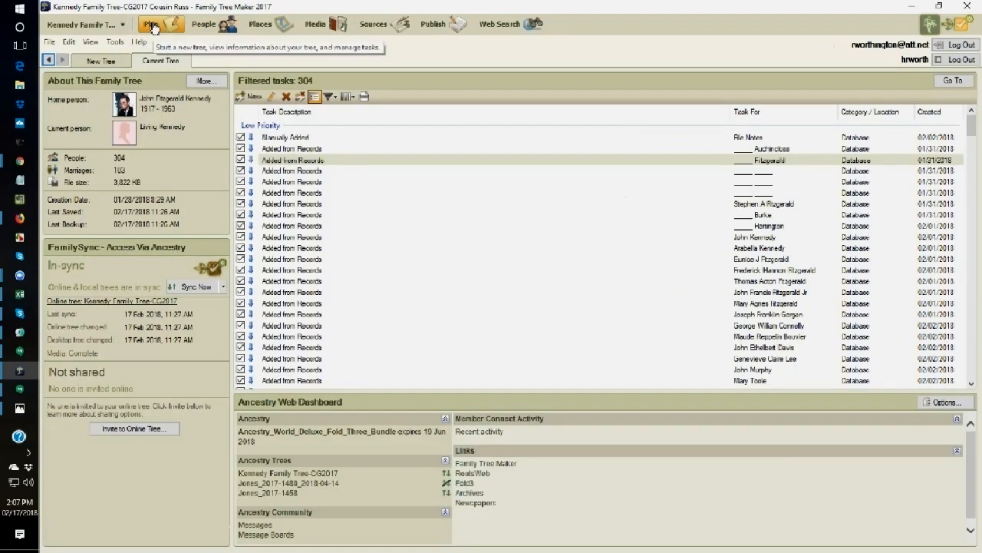